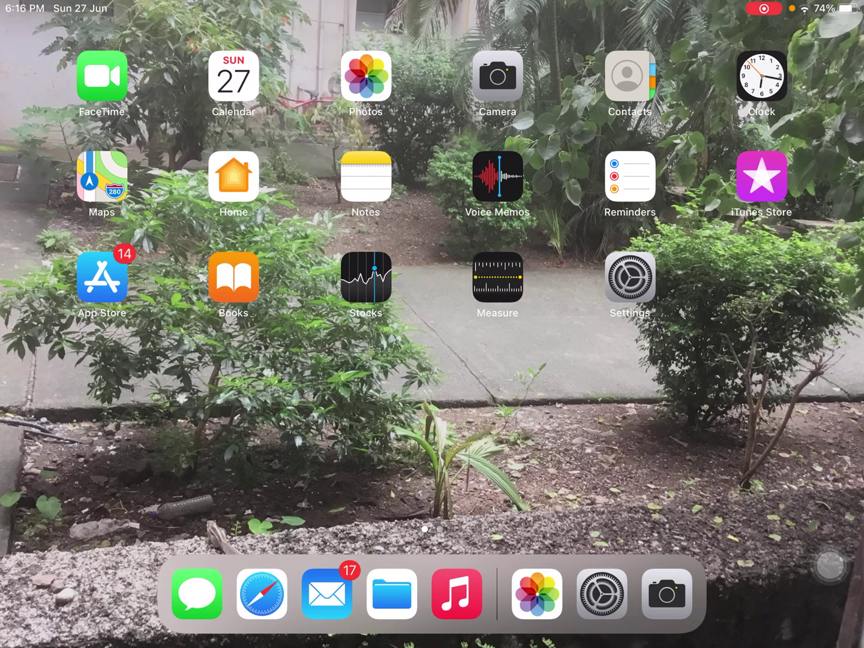
# Browse the Dynamic wallpapers and preview the blue-purple bokeh wallpaper
pyautogui.click(630, 277)
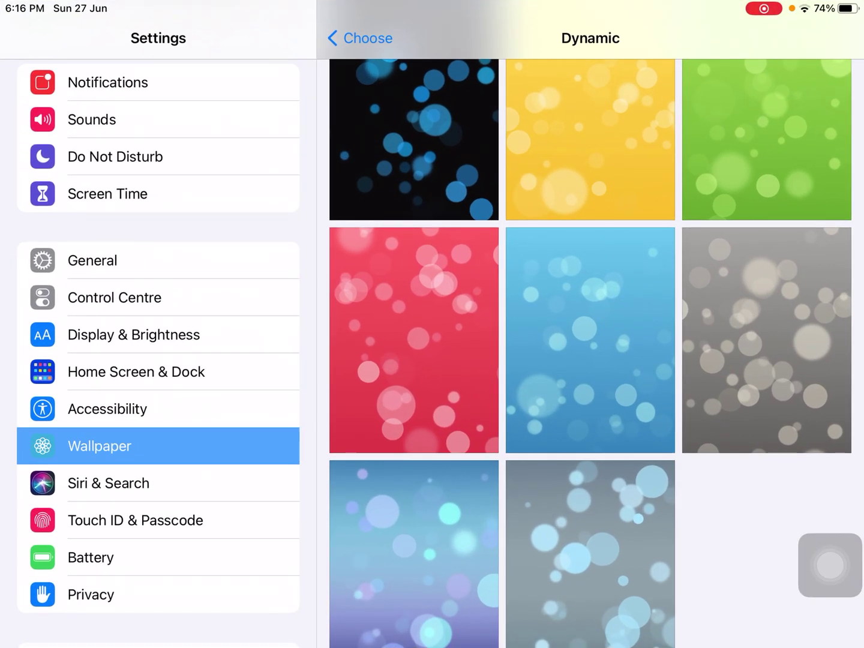
pyautogui.click(360, 38)
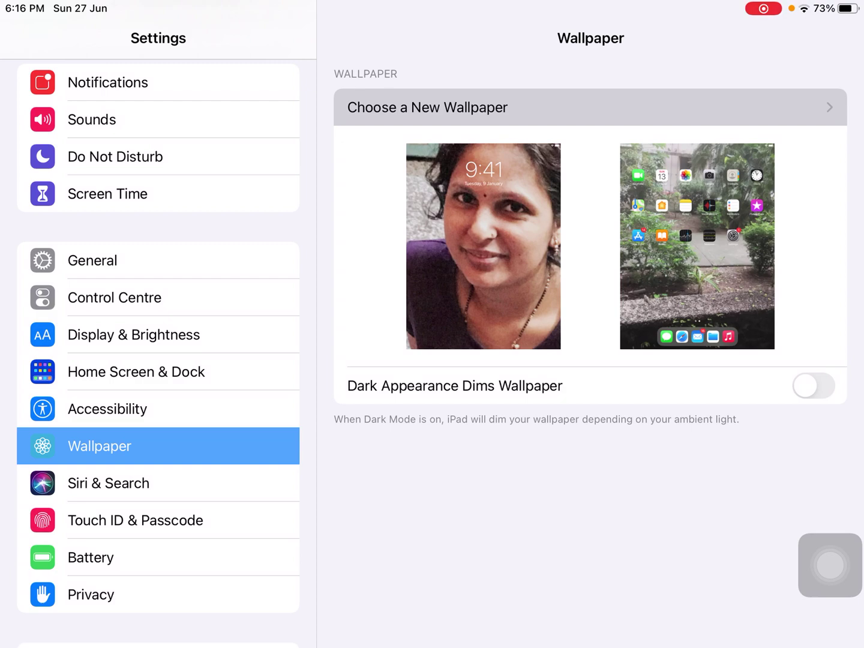
pyautogui.click(591, 108)
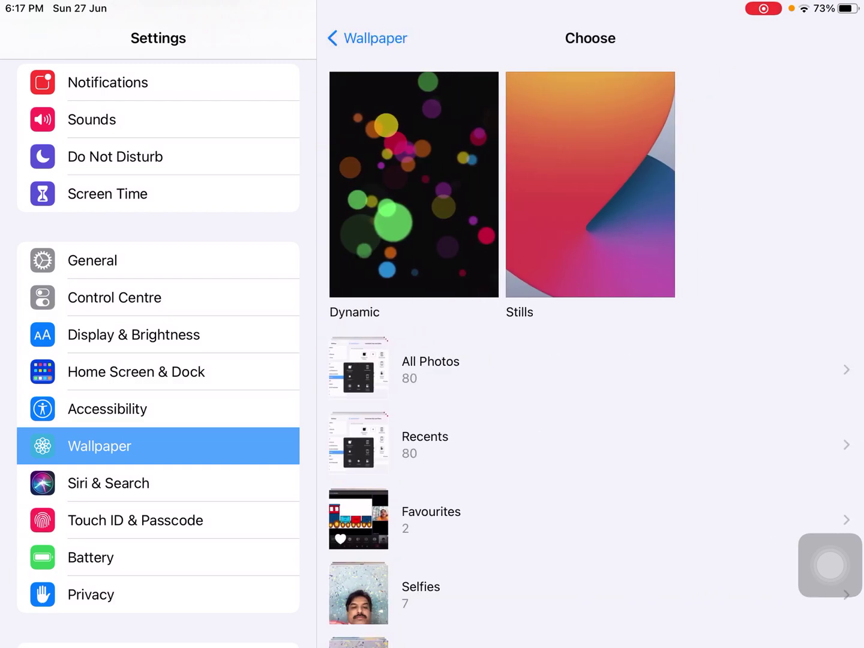
pyautogui.click(414, 184)
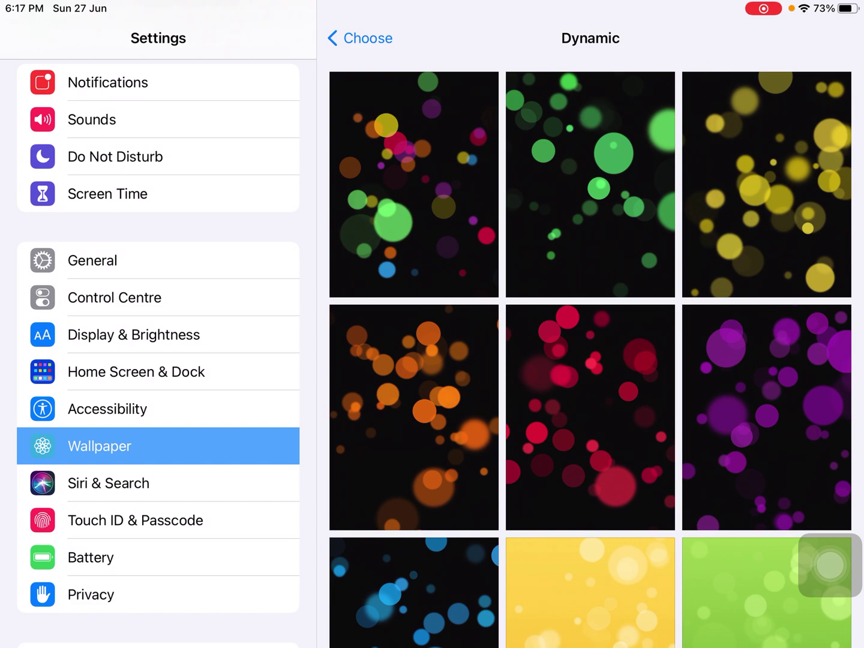
pyautogui.scroll(-8, 590, 338)
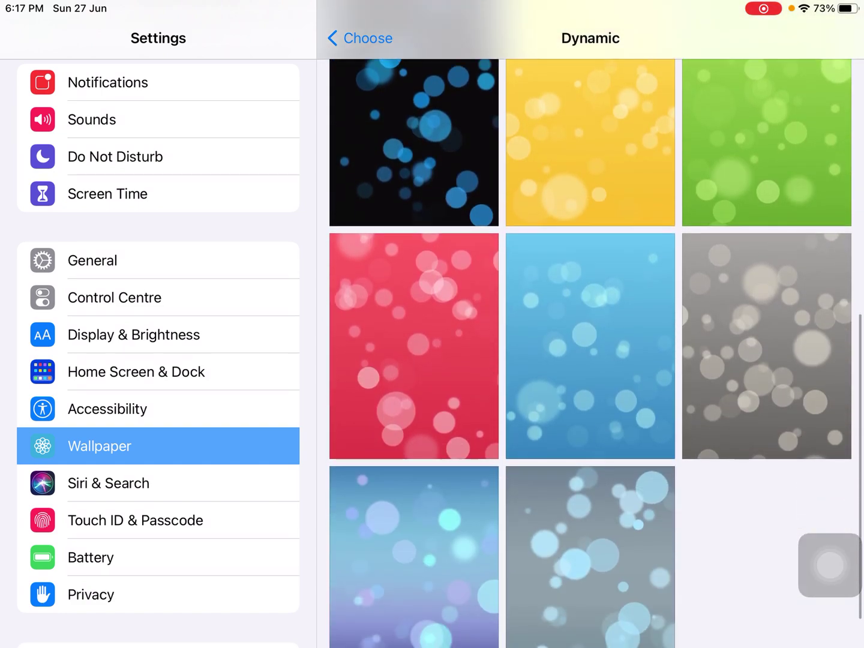
pyautogui.scroll(-2, 590, 337)
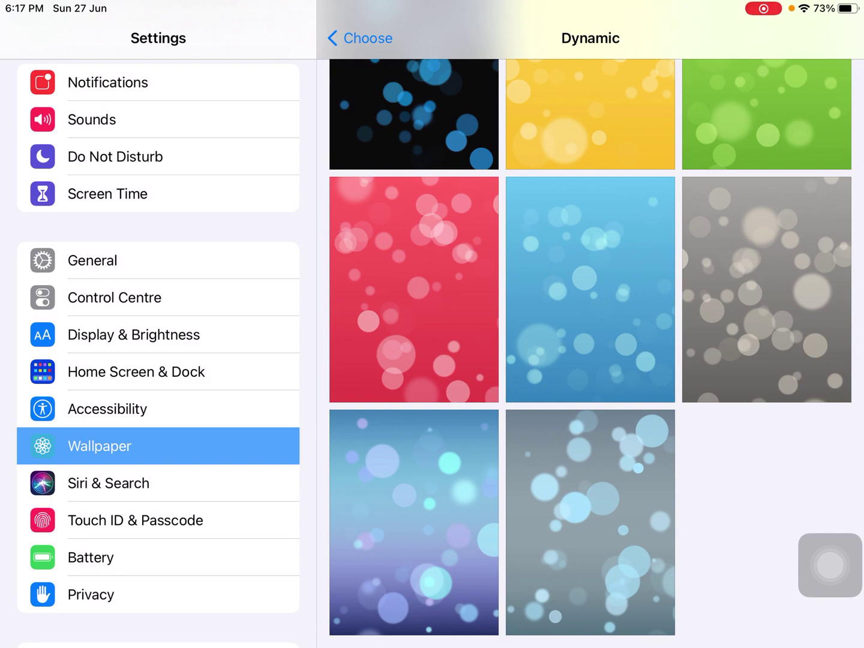
pyautogui.click(413, 522)
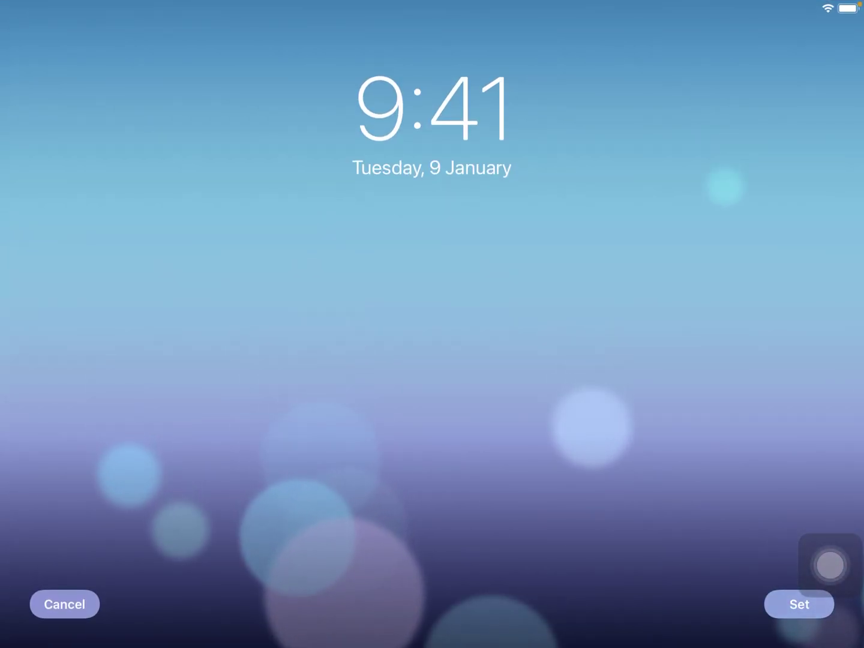
# Cancel the blue-purple bokeh preview and switch to the Stills wallpaper collection
pyautogui.click(65, 604)
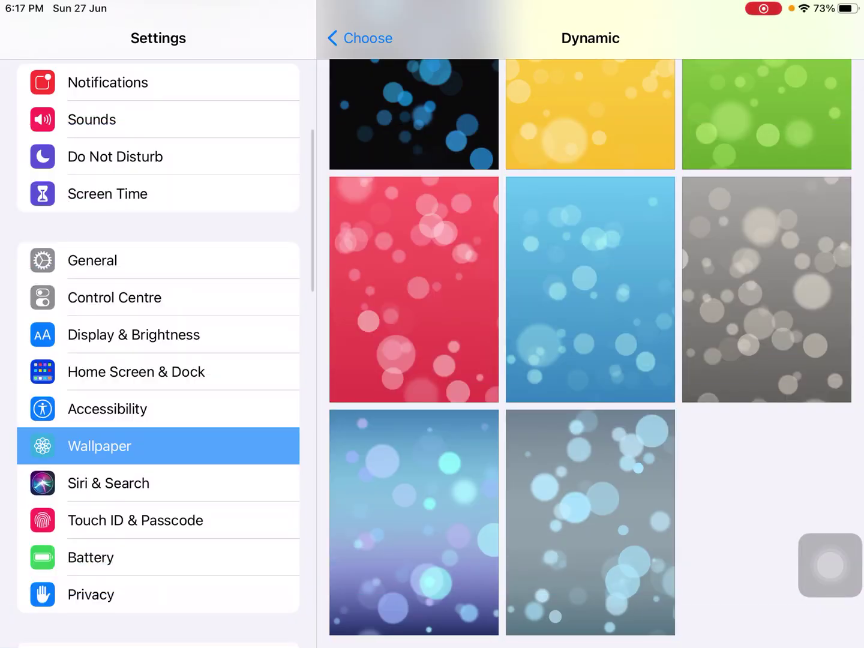
pyautogui.scroll(8, 590, 338)
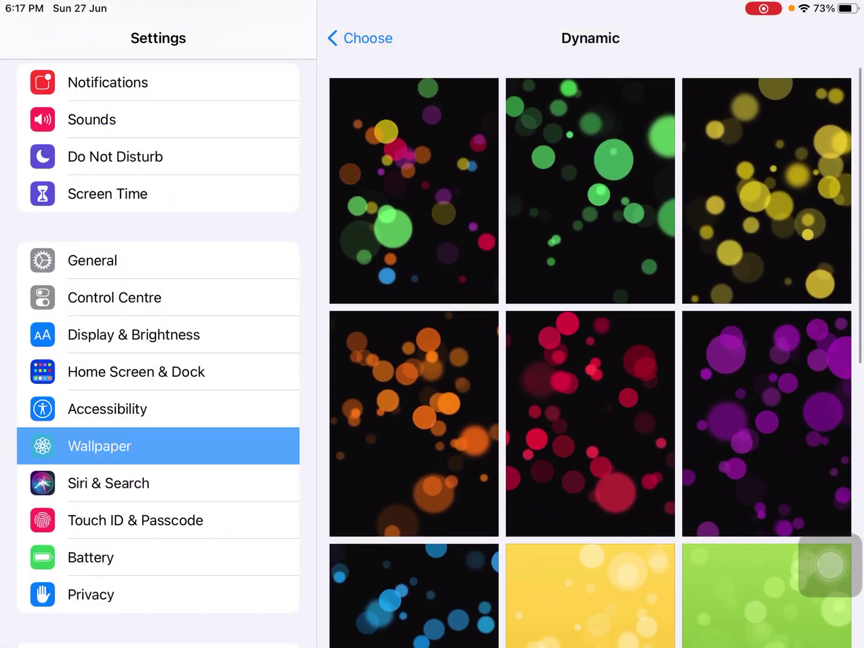
pyautogui.click(362, 39)
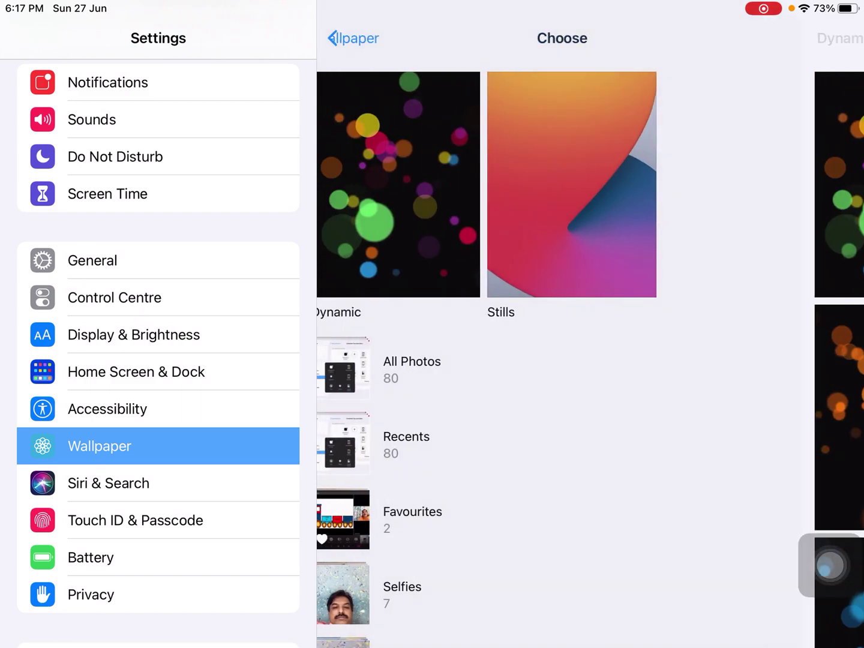
pyautogui.click(566, 184)
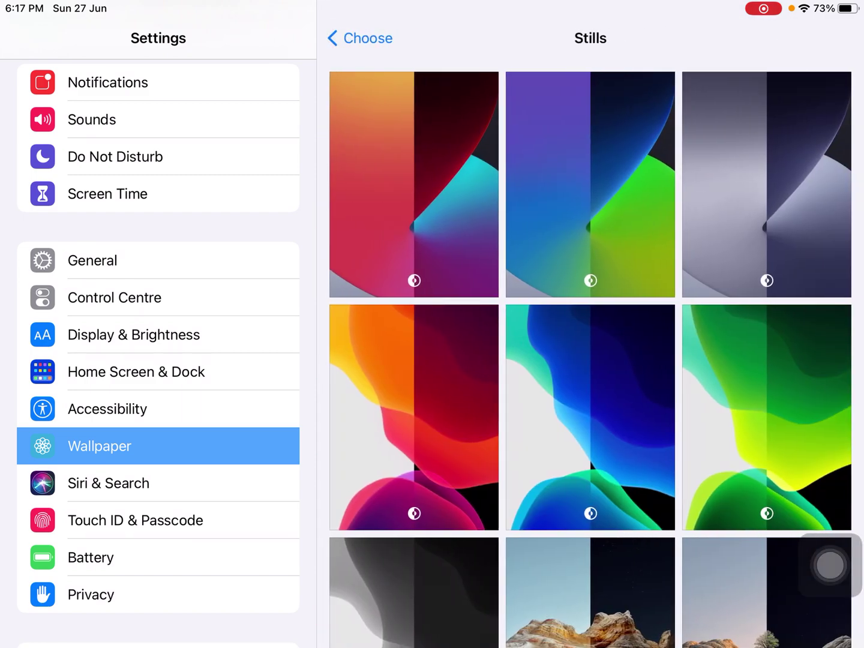
pyautogui.scroll(-8, 590, 338)
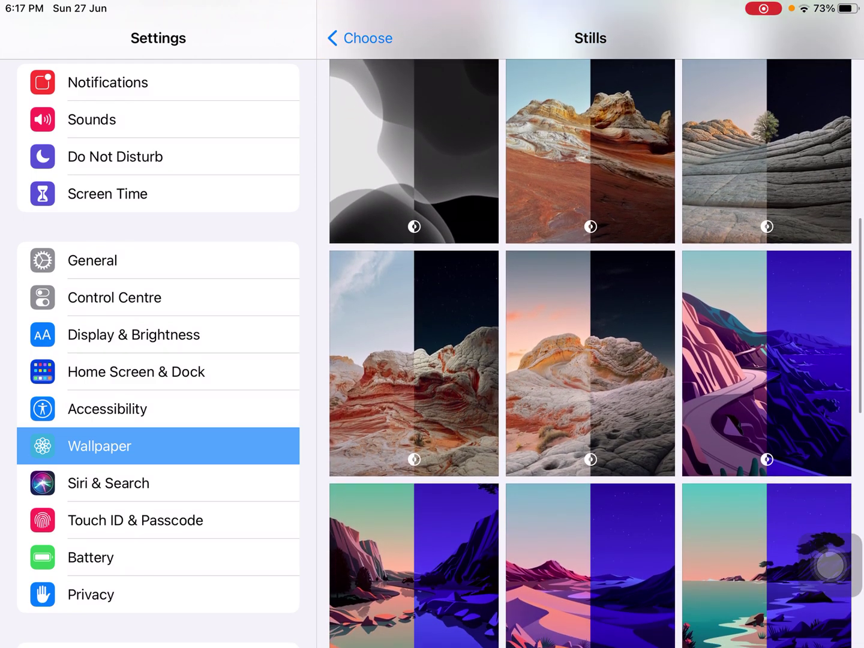
pyautogui.scroll(-6, 590, 338)
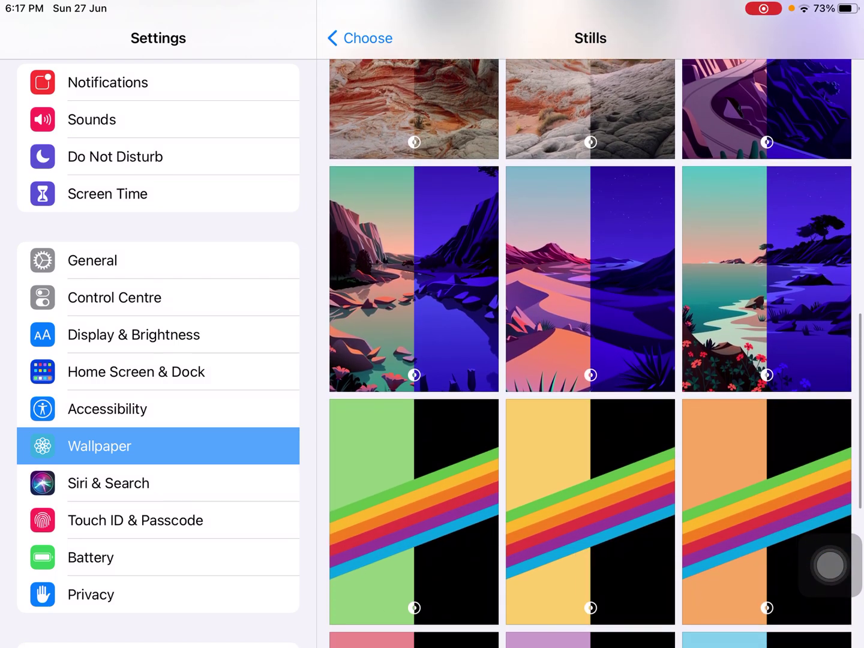
# Preview the illustrated coastal beach still and apply it with Set Both
pyautogui.click(767, 279)
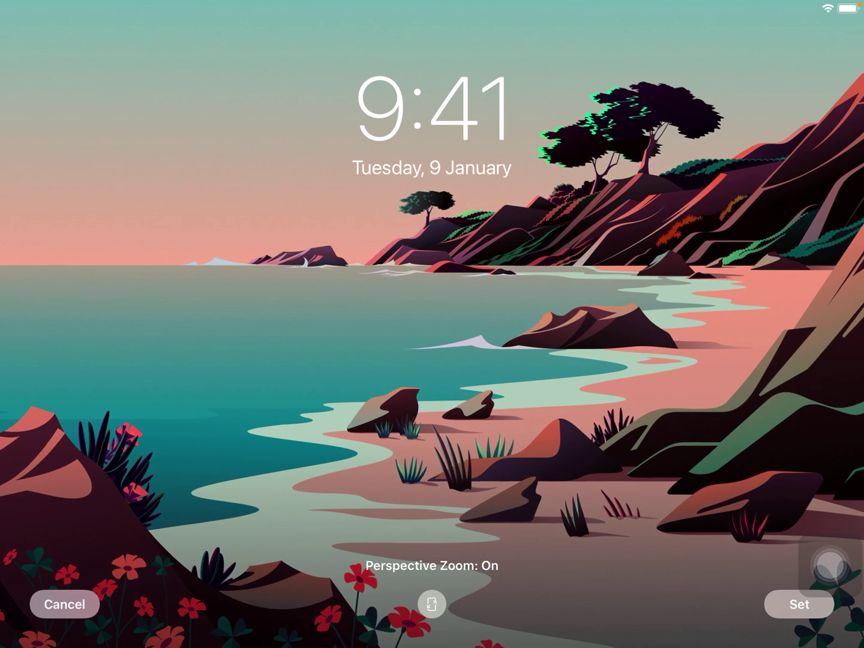
pyautogui.click(799, 605)
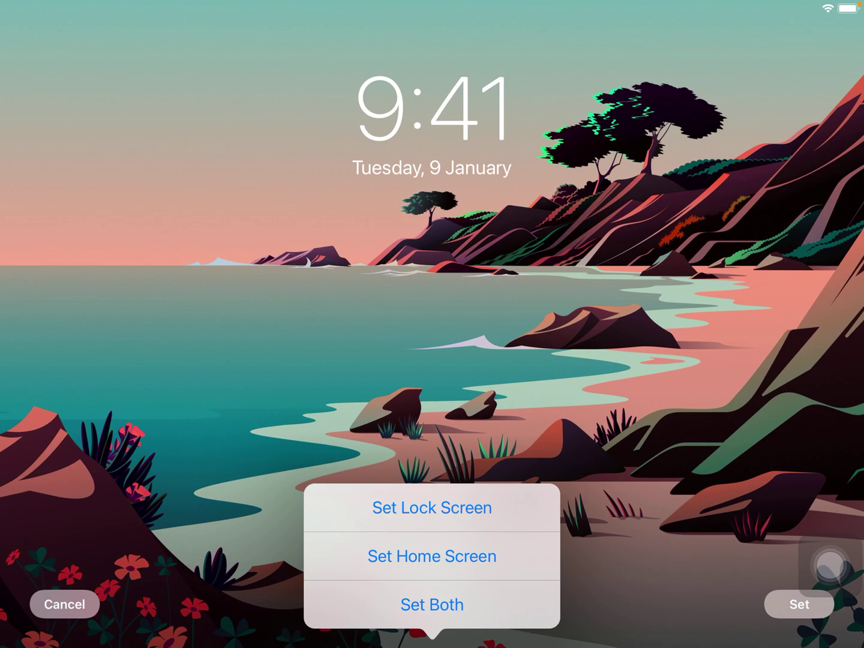
pyautogui.click(432, 604)
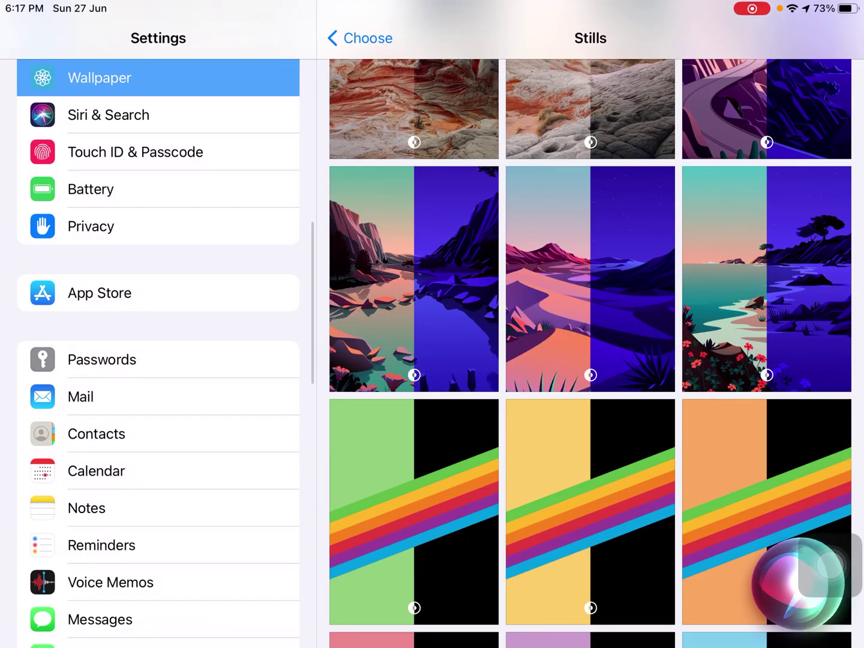
# Go to the home screen to view the coastal landscape wallpaper behind the icons
pyautogui.press('super+h')
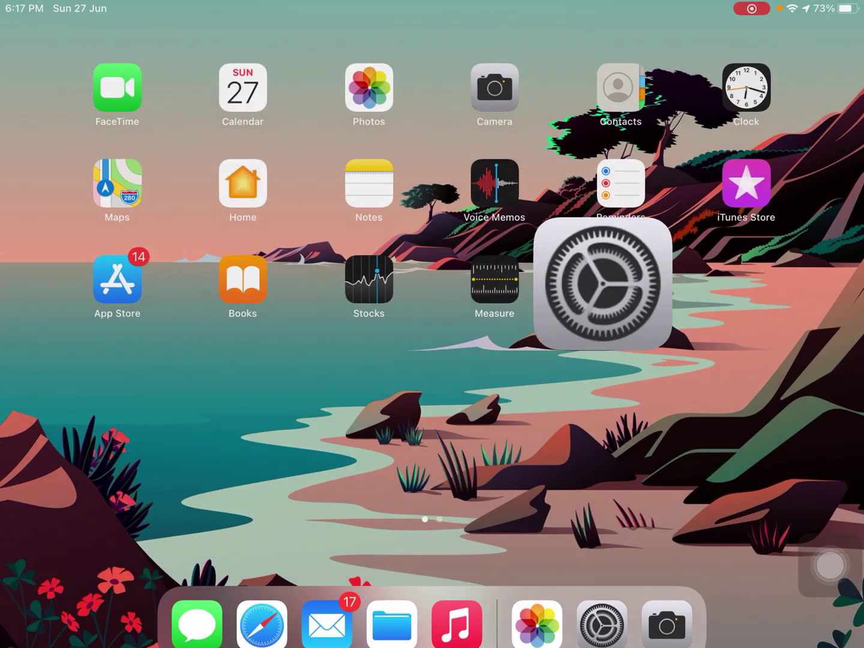